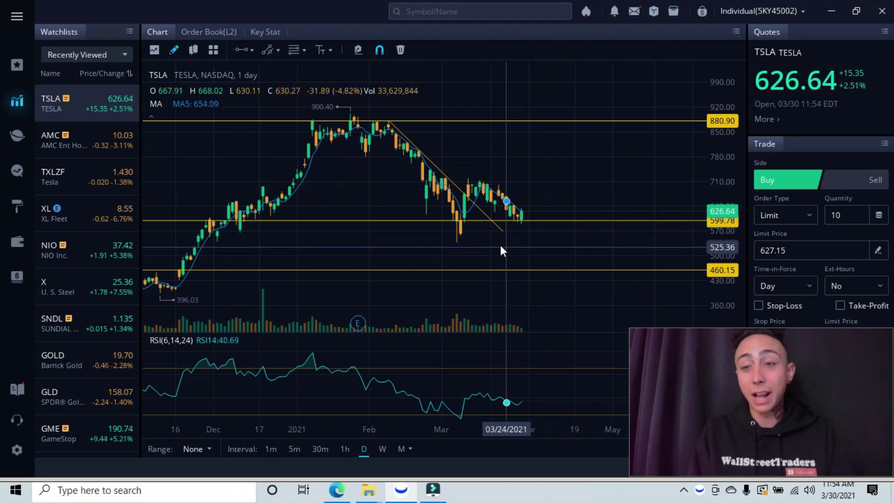
Zoom the TSLA daily chart out to show history from around October, then back in slightly.
left_click(421, 316)
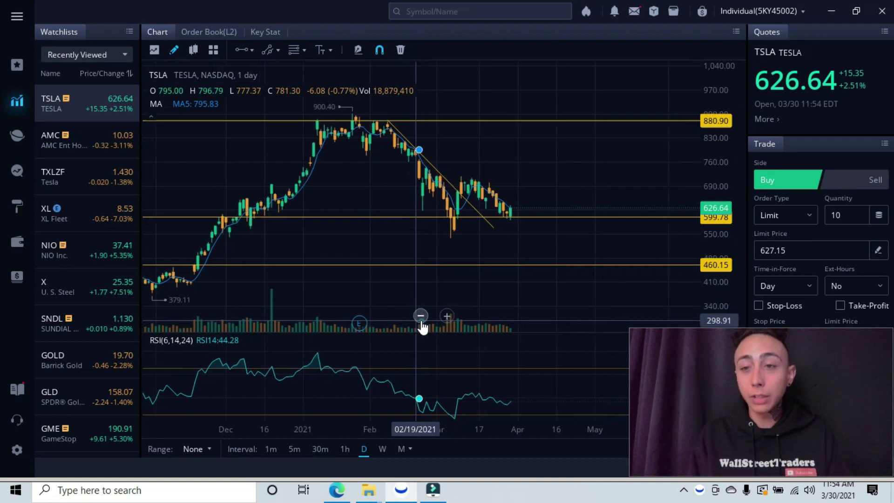
left_click(420, 316)
left_click(421, 316)
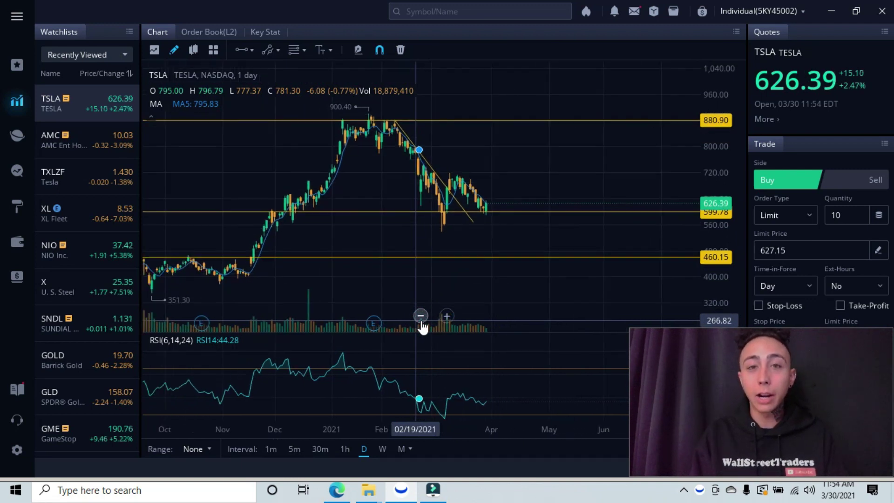
left_click(421, 317)
left_click(420, 316)
scroll(422, 327, "up", 4)
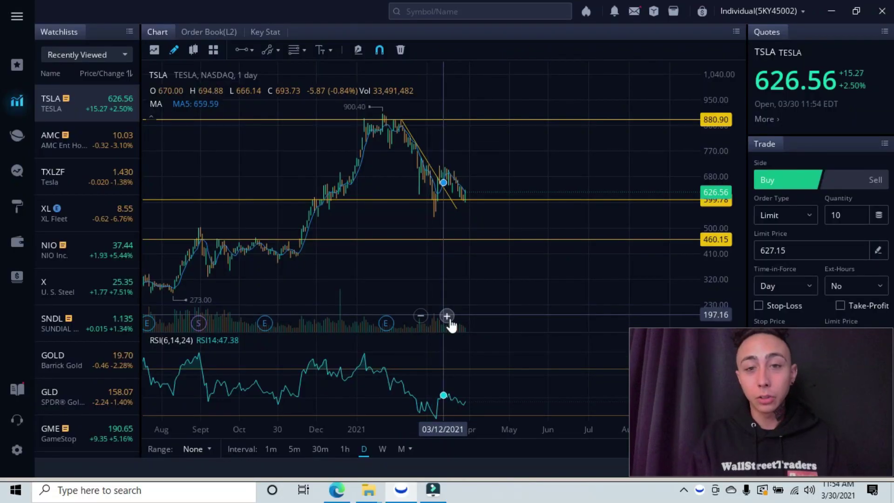
left_click(451, 321)
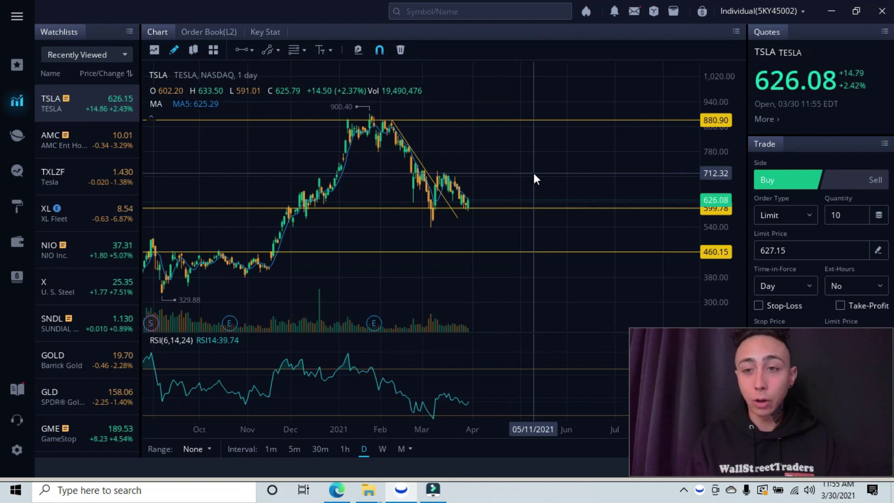
Pan back to September 2020 and check the 460.15 support line near the November breakout.
left_click_drag(286, 170, 303, 188)
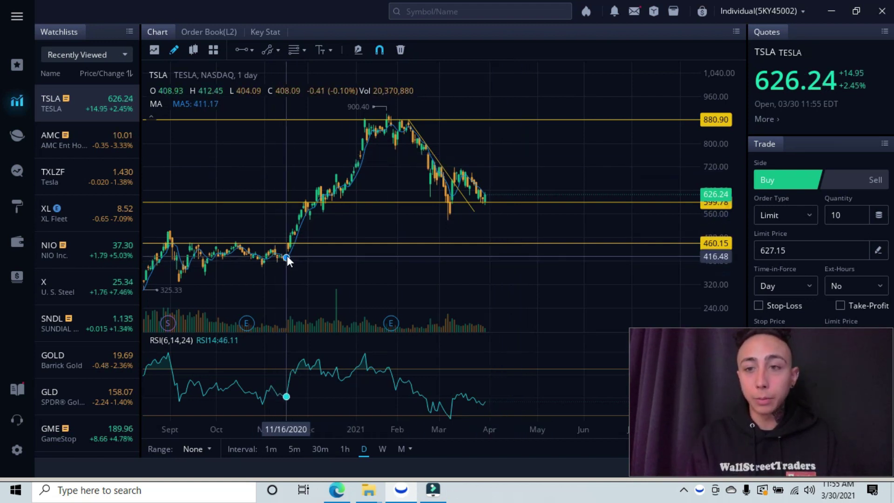
left_click_drag(277, 243, 284, 241)
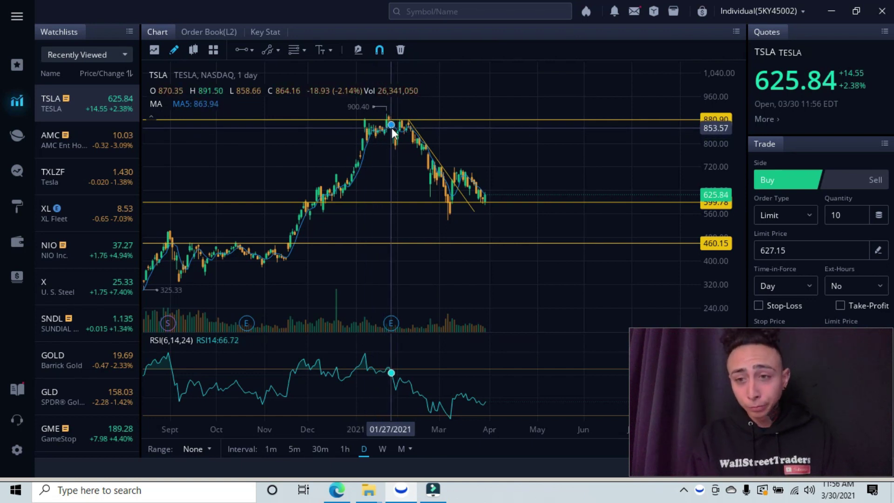
Select the downtrend line and zoom in on December through May.
left_click(413, 127)
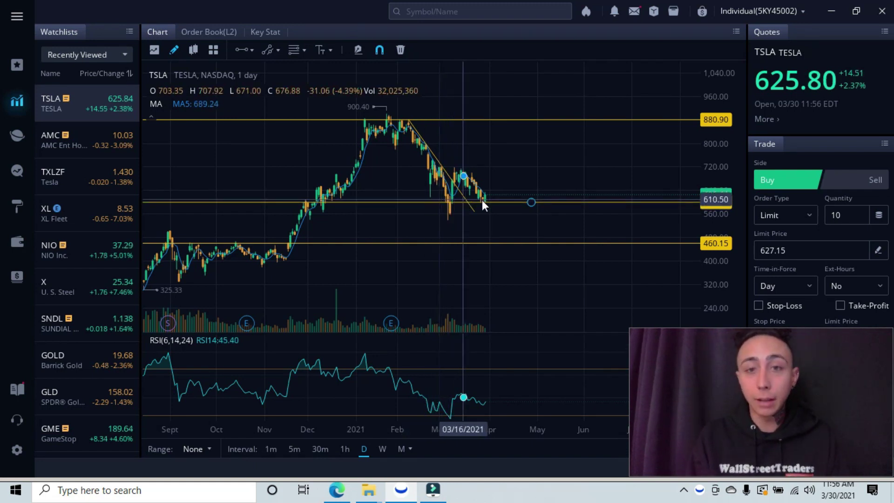
scroll(486, 203, "up", 5)
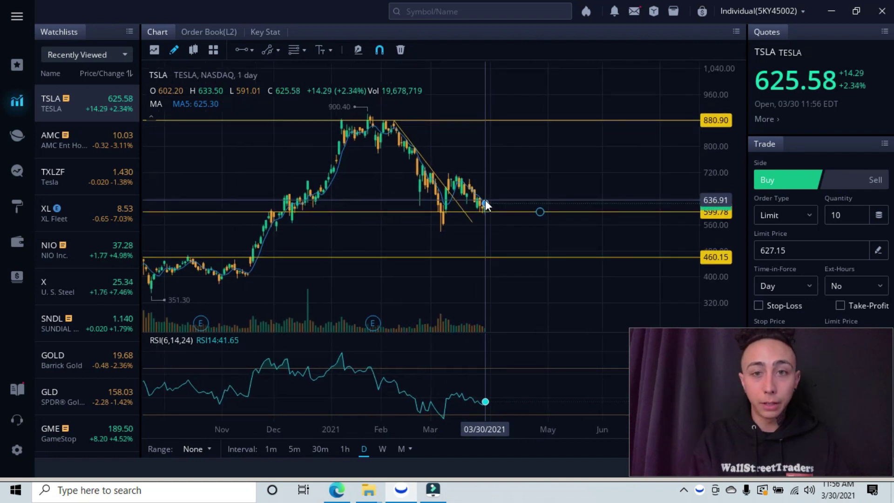
scroll(486, 200, "up", 2)
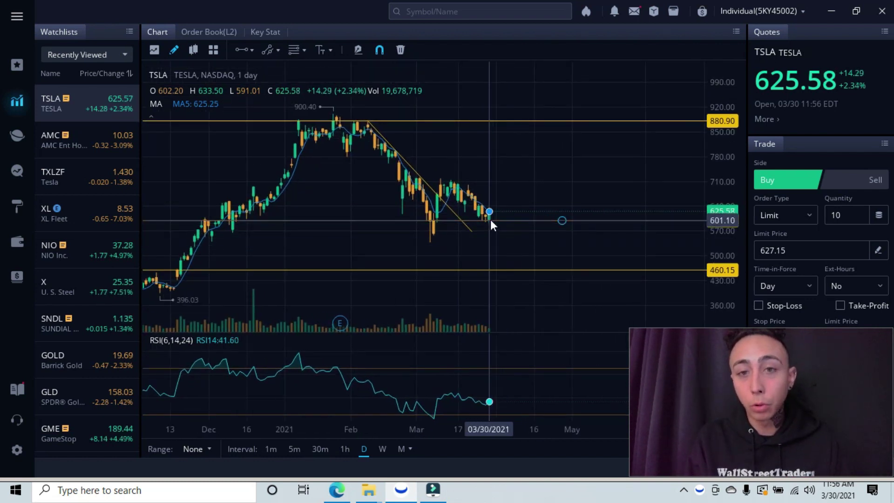
Nudge the middle support line to 590.02, just under the latest candles.
left_click_drag(490, 219, 490, 220)
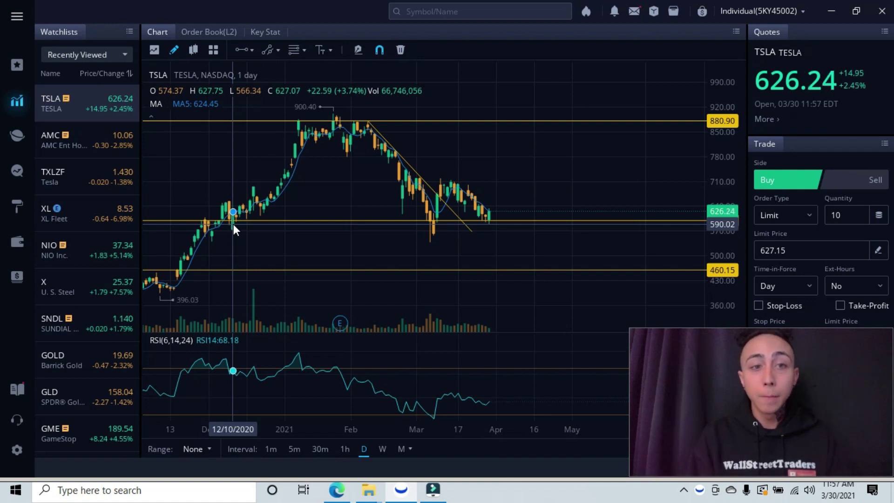
Move the middle support line back to 599.78 and recenter the view on November through May.
left_click(242, 220)
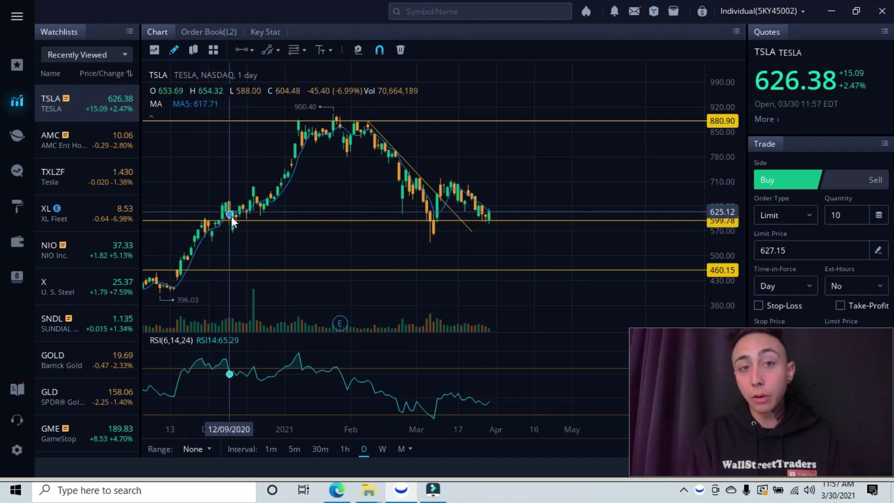
left_click_drag(232, 216, 233, 219)
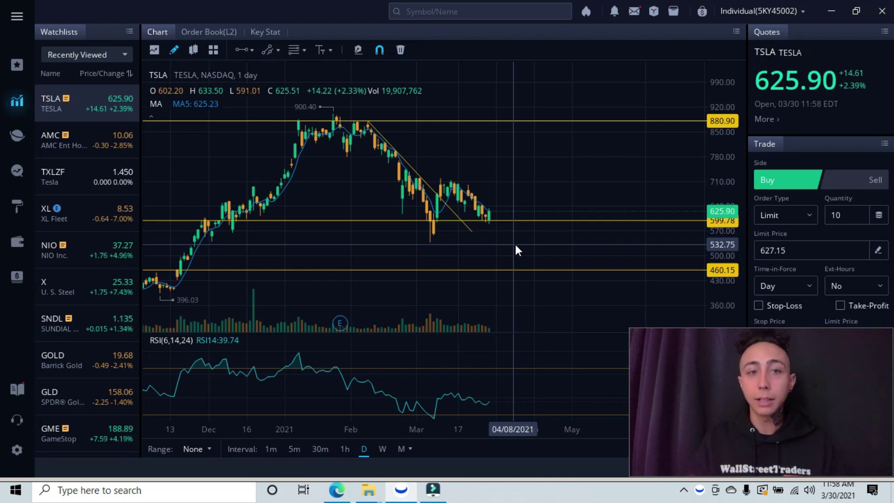
left_click_drag(529, 285, 567, 294)
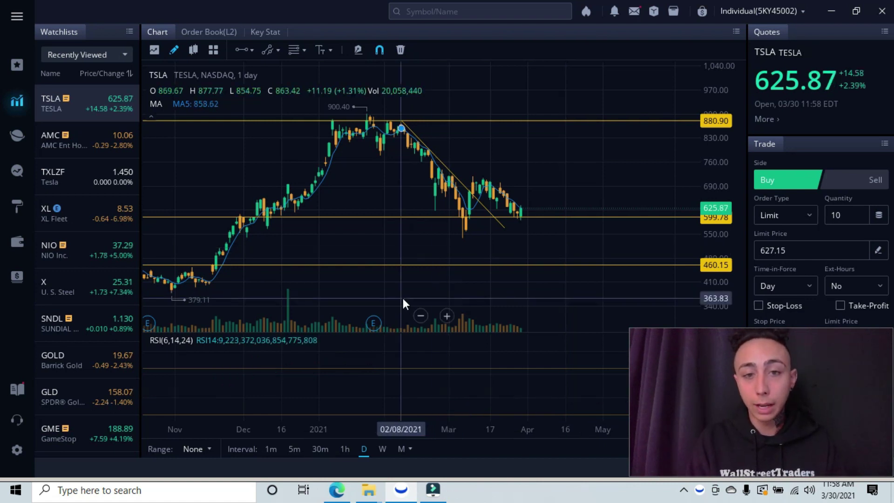
Zoom out to show history back to July and nudge the 460.15 support line.
left_click(420, 317)
left_click(421, 321)
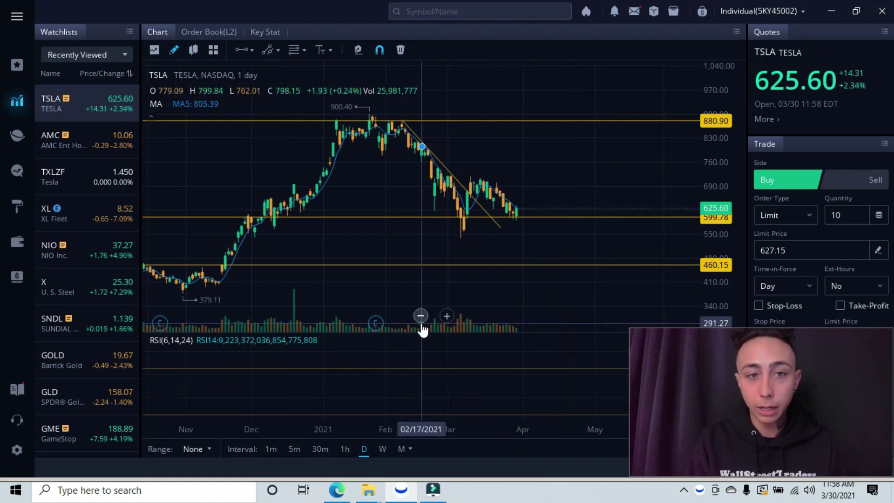
left_click(421, 321)
left_click(421, 321)
left_click(421, 321)
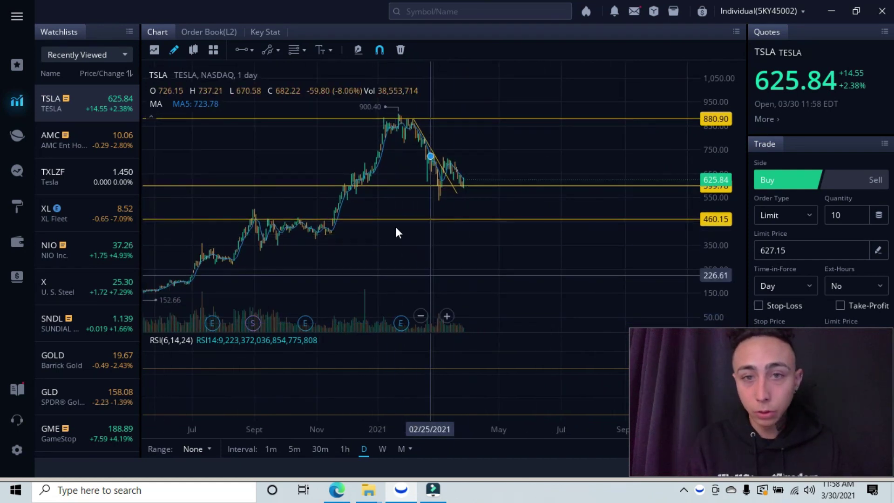
left_click_drag(395, 220, 391, 223)
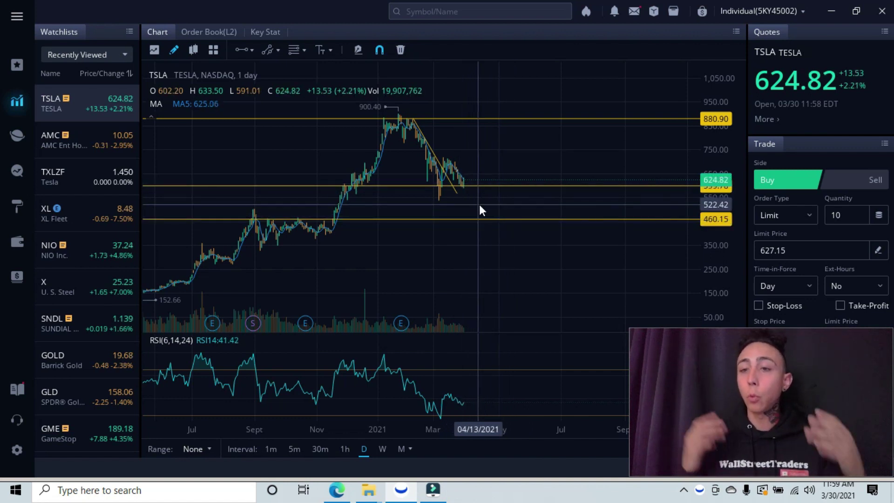
Zoom back in so the chart spans September to July.
left_click(447, 318)
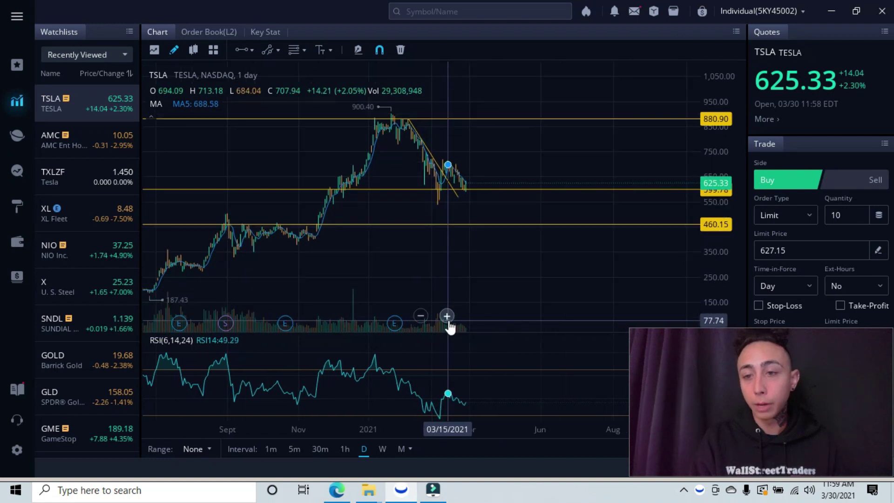
left_click(447, 317)
left_click(447, 317)
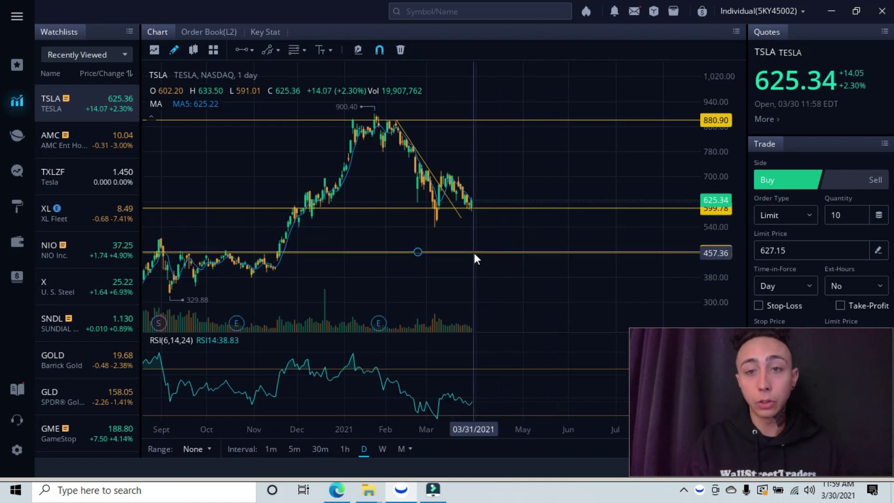
Fine-tune the 460.15 and near-600 support lines, then select the downtrend line.
left_click_drag(474, 253, 478, 251)
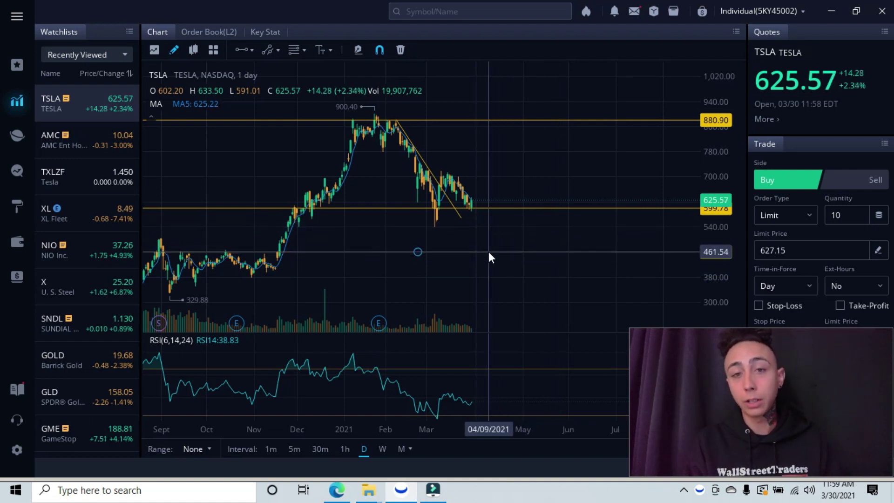
left_click_drag(488, 252, 497, 251)
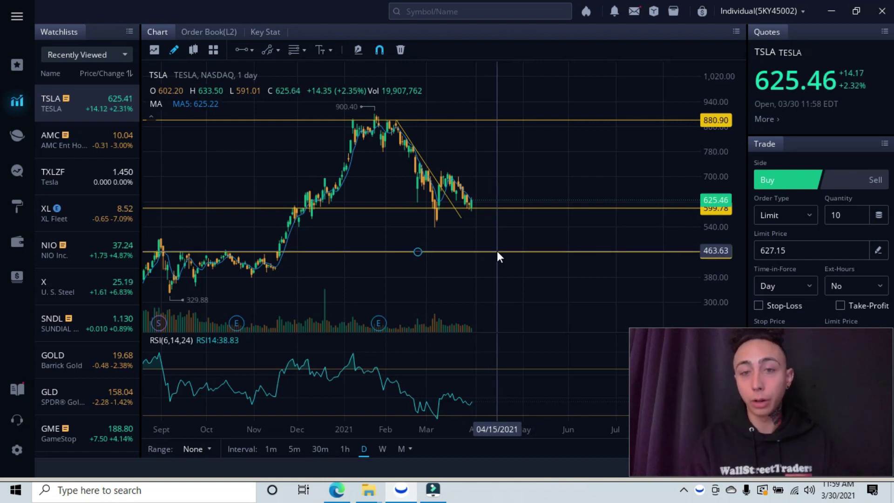
mouse_move(478, 208)
left_mouse_down()
mouse_move(469, 201)
mouse_move(481, 208)
left_mouse_up()
left_click(400, 126)
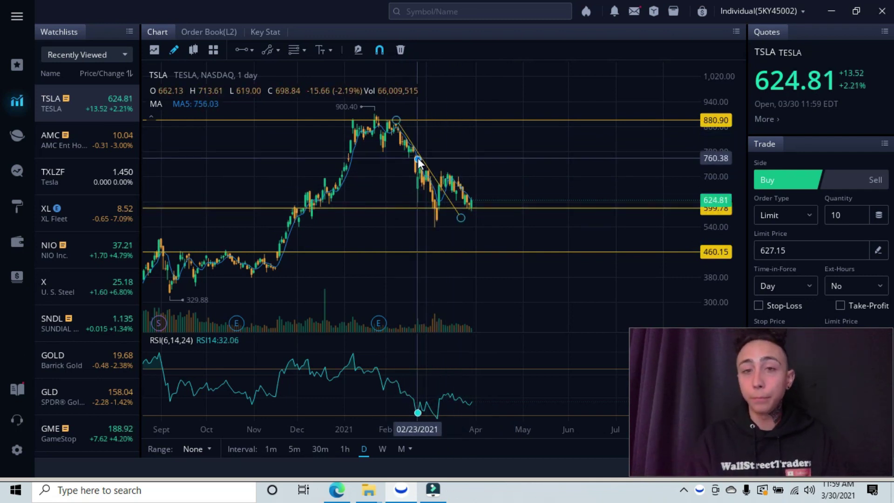
left_click(425, 209)
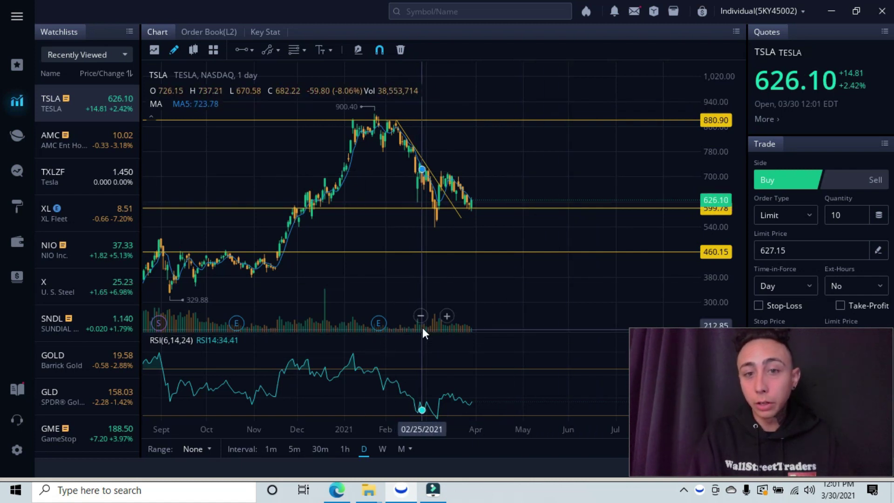
Zoom the TSLA chart out to span September through August with compressed candles.
scroll(422, 321, "down", 1)
scroll(421, 319, "down", 3)
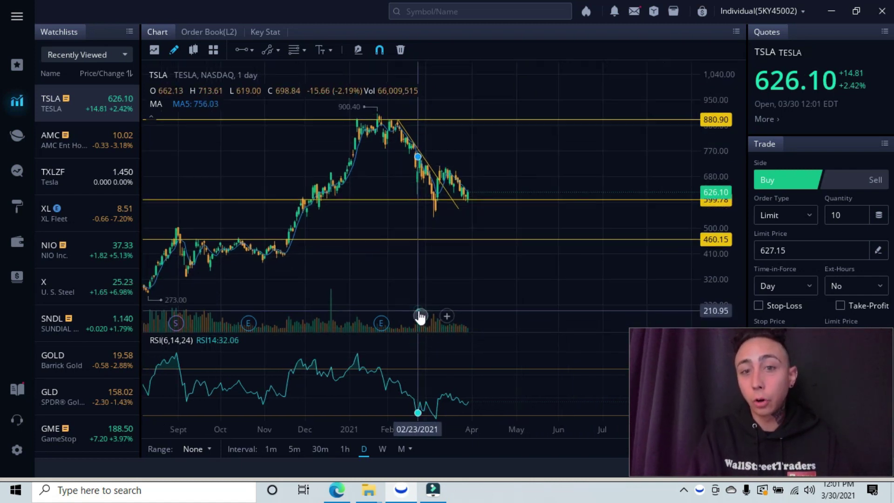
scroll(421, 318, "down", 1)
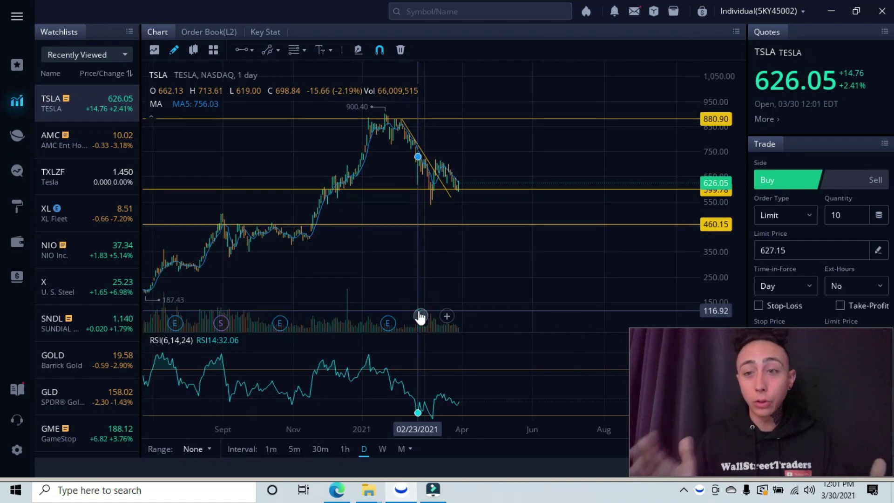